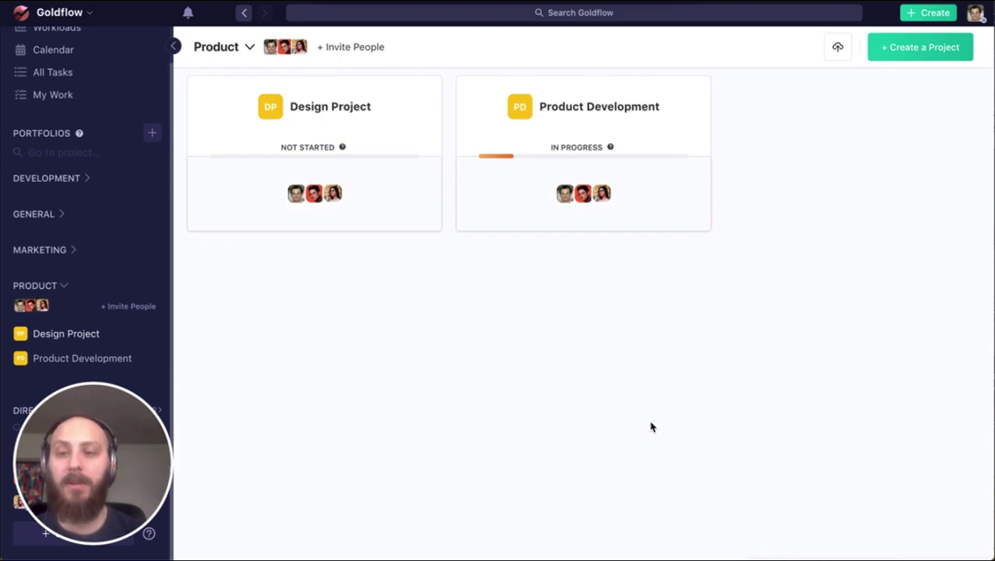
# Step: Review the Product portfolio's name and member management settings and close them
pyautogui.click(365, 49)
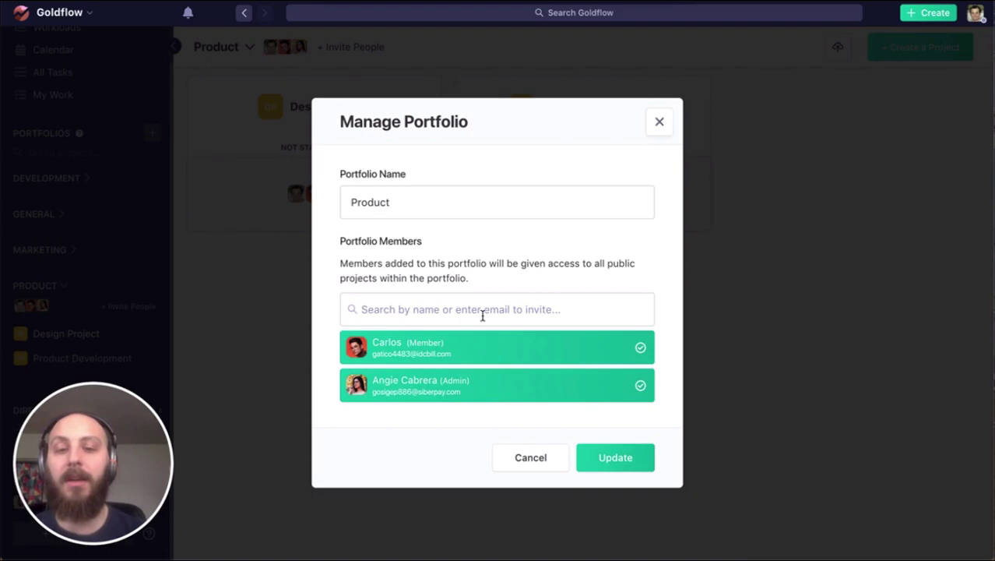
pyautogui.click(658, 123)
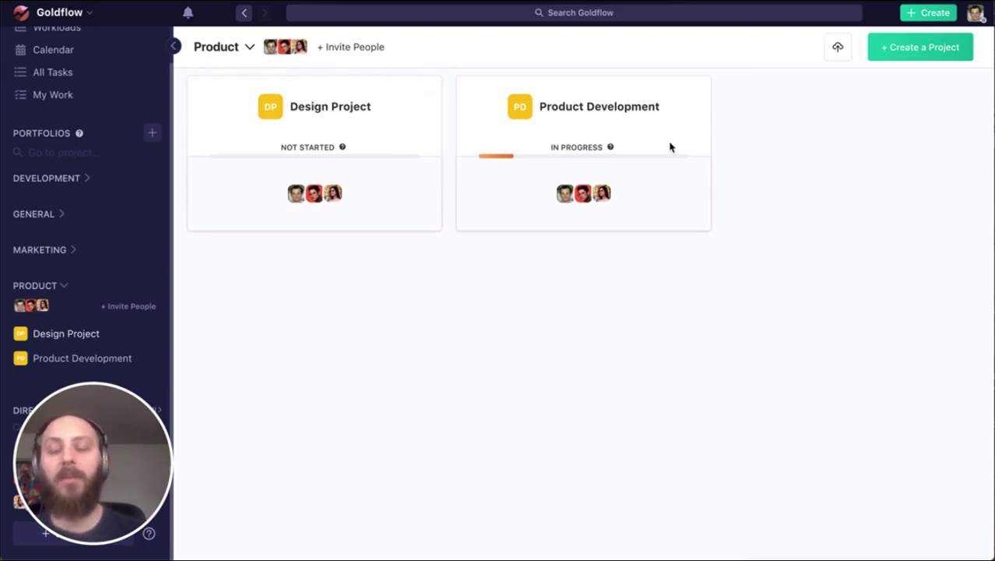
pyautogui.moveTo(92, 462); pyautogui.dragTo(108, 241)
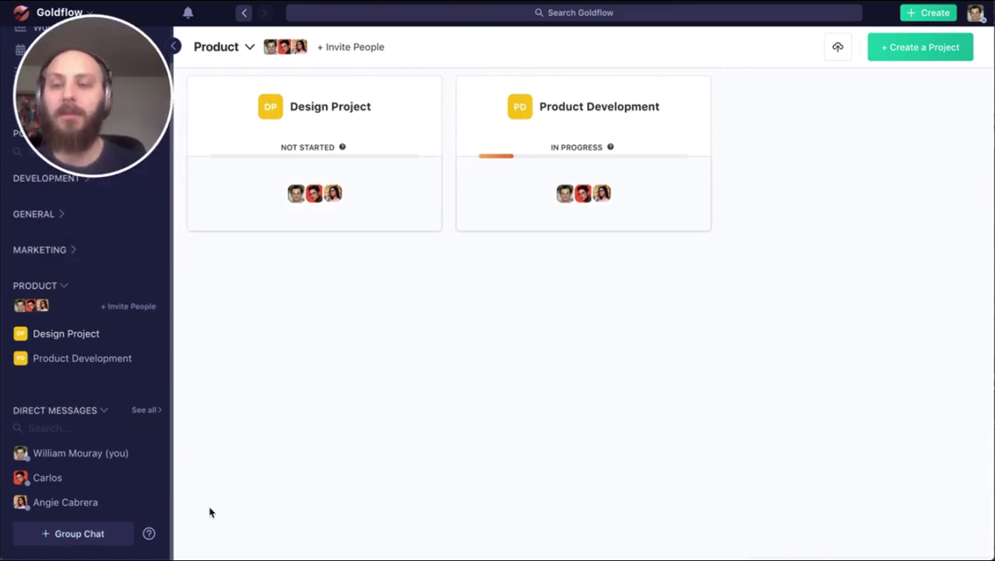
pyautogui.moveTo(131, 129)
pyautogui.moveTo(131, 129); pyautogui.dragTo(116, 478)
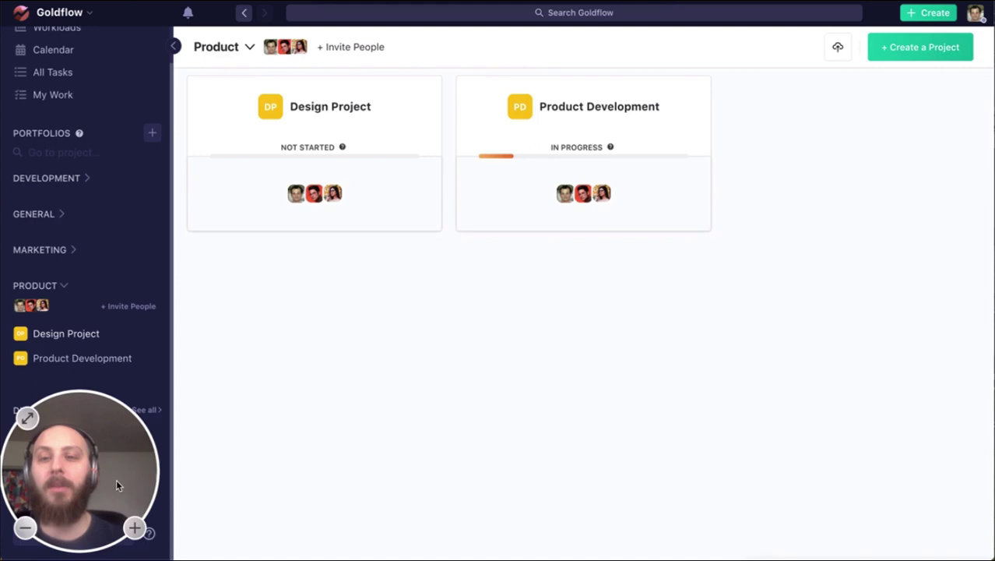
# Step: Open Design Project and examine its form for inviting workspace members and guests
pyautogui.click(396, 149)
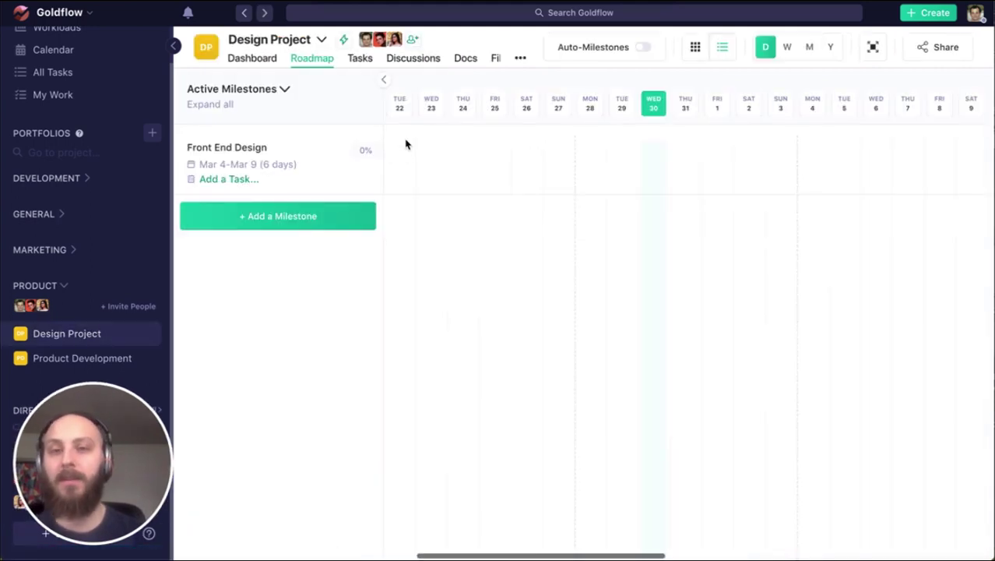
pyautogui.click(413, 42)
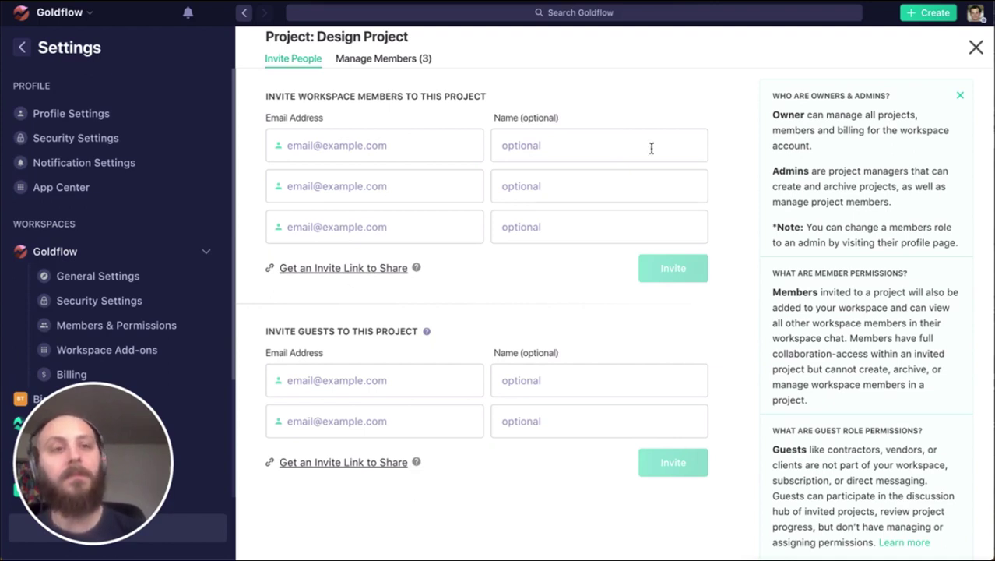
pyautogui.click(975, 46)
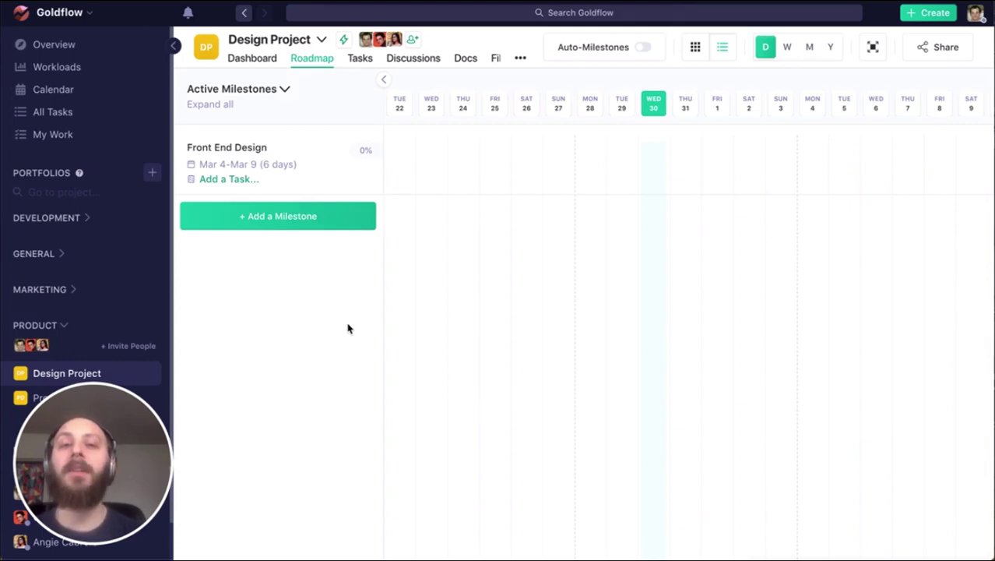
# Step: Open the Goldflow workspace's member list and examine the role options available for the admin member
pyautogui.click(90, 14)
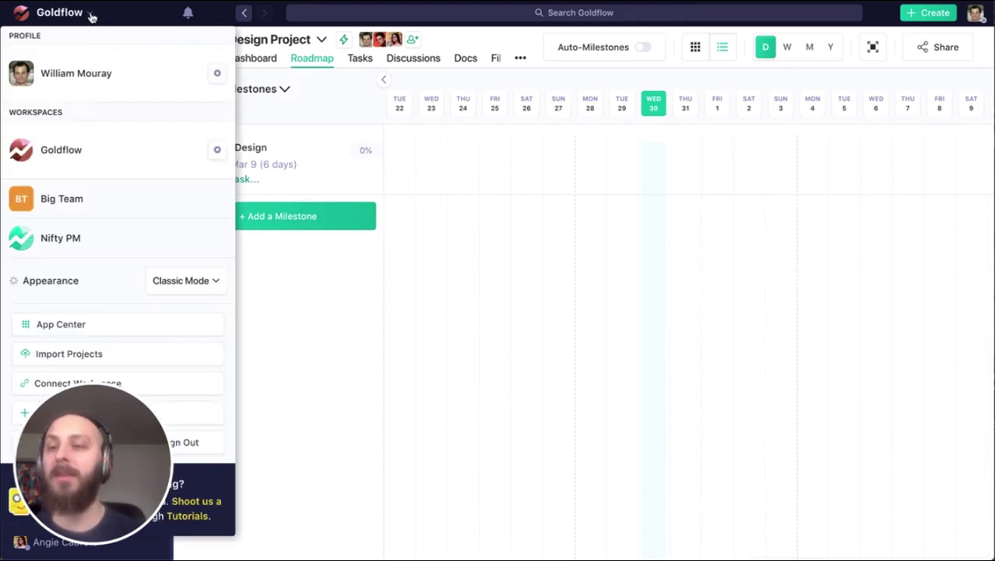
pyautogui.click(218, 151)
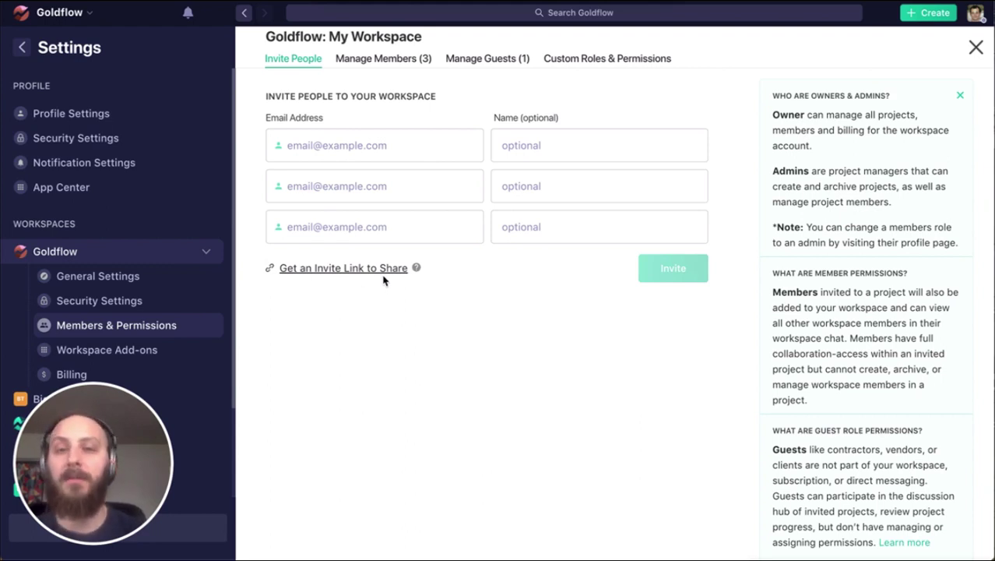
pyautogui.click(386, 59)
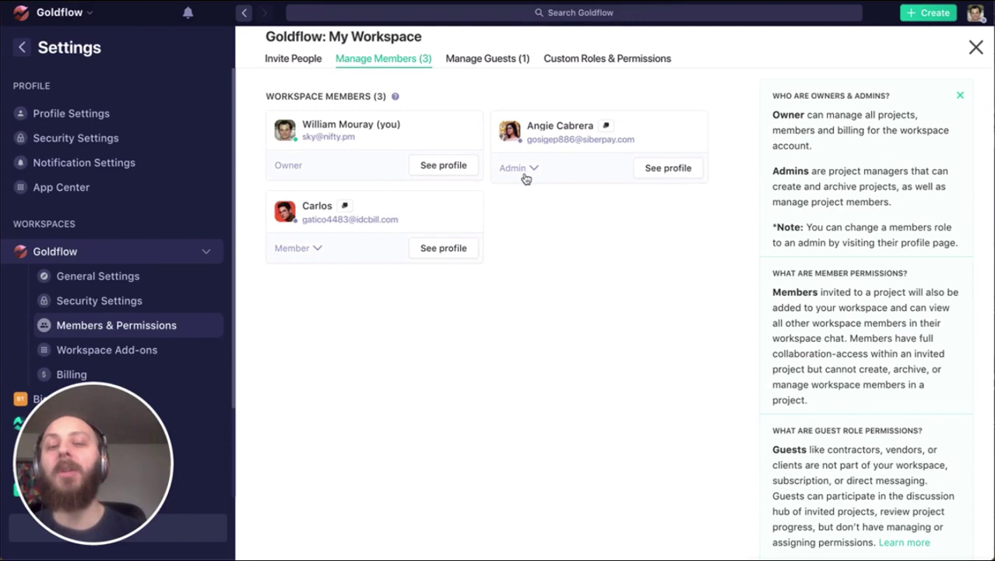
pyautogui.click(533, 169)
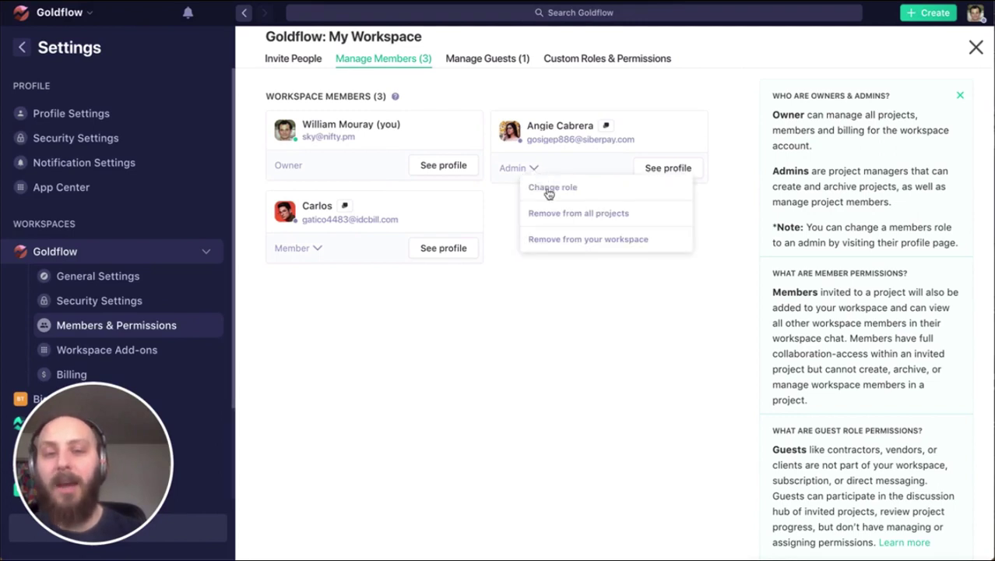
pyautogui.click(573, 196)
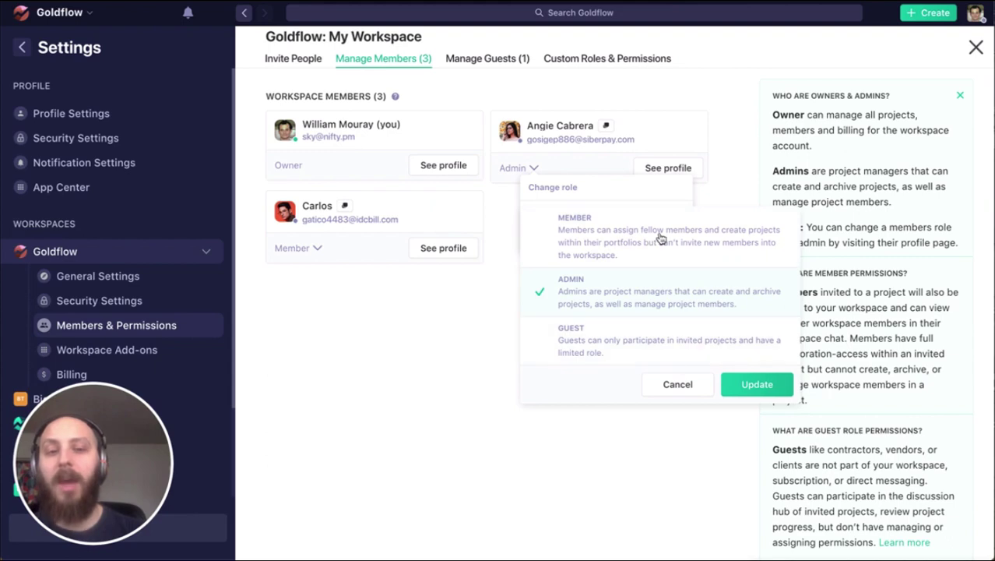
pyautogui.click(693, 385)
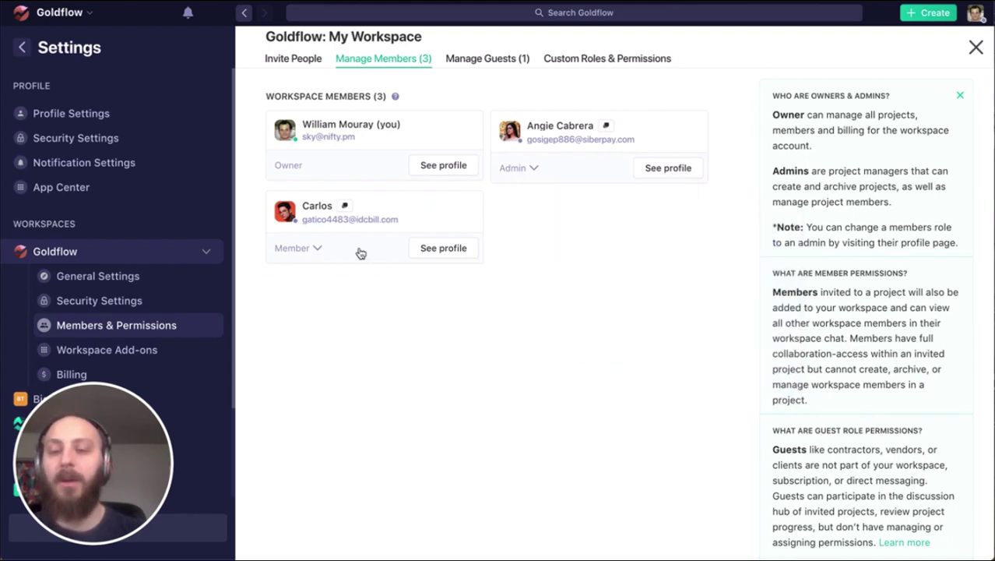
# Step: Examine the workspace's guest management and its custom roles and permissions table
pyautogui.click(494, 63)
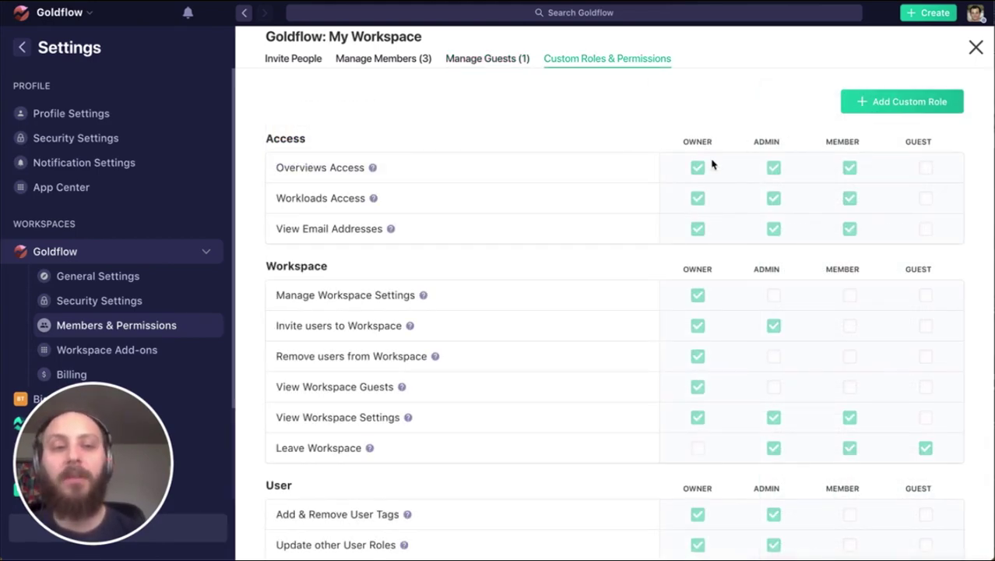
pyautogui.scroll(-5, 926, 190)
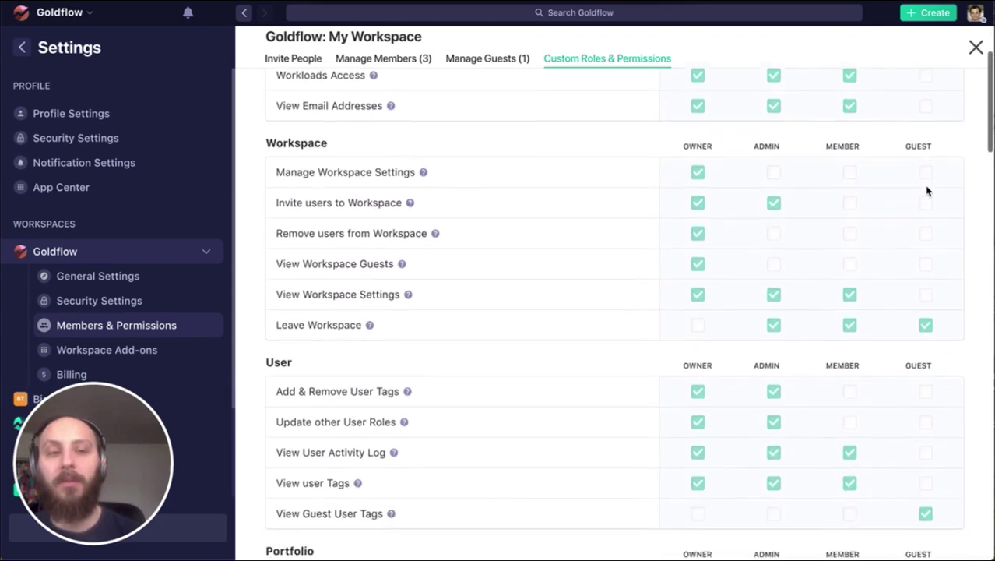
pyautogui.scroll(5, 927, 190)
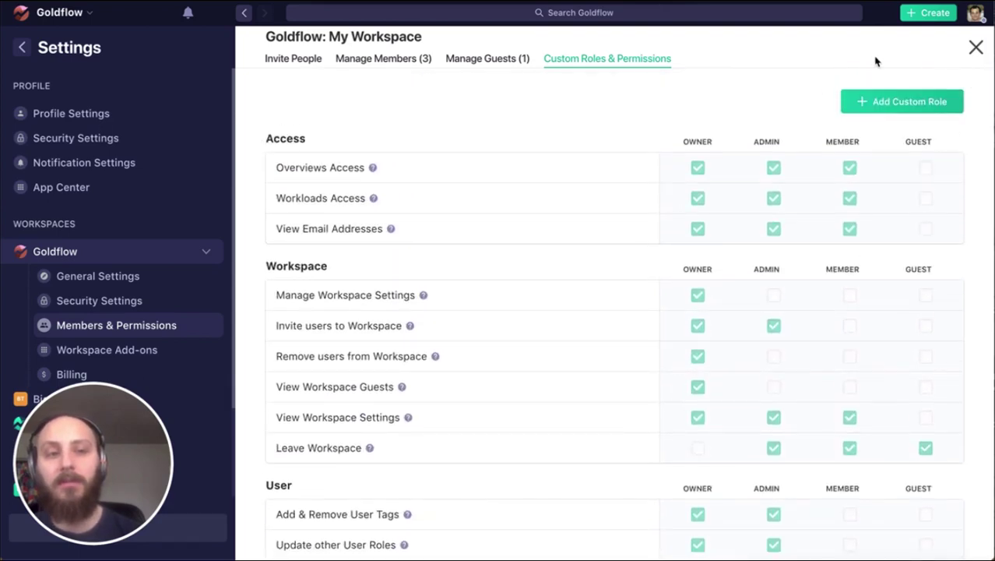
pyautogui.moveTo(878, 148)
# Step: Examine the Goldflow workspace's security settings and general settings, and close the settings
pyautogui.click(127, 302)
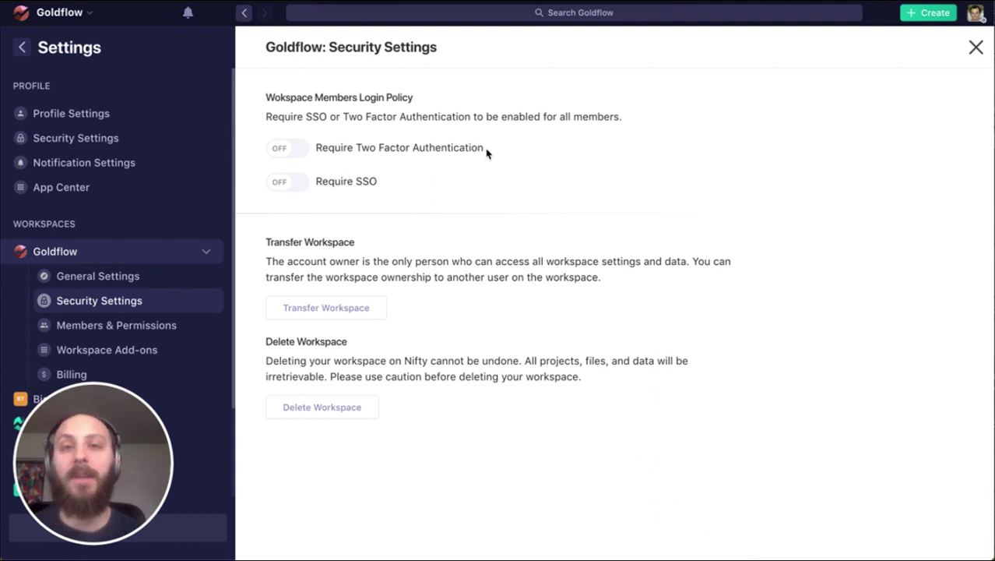
pyautogui.click(134, 275)
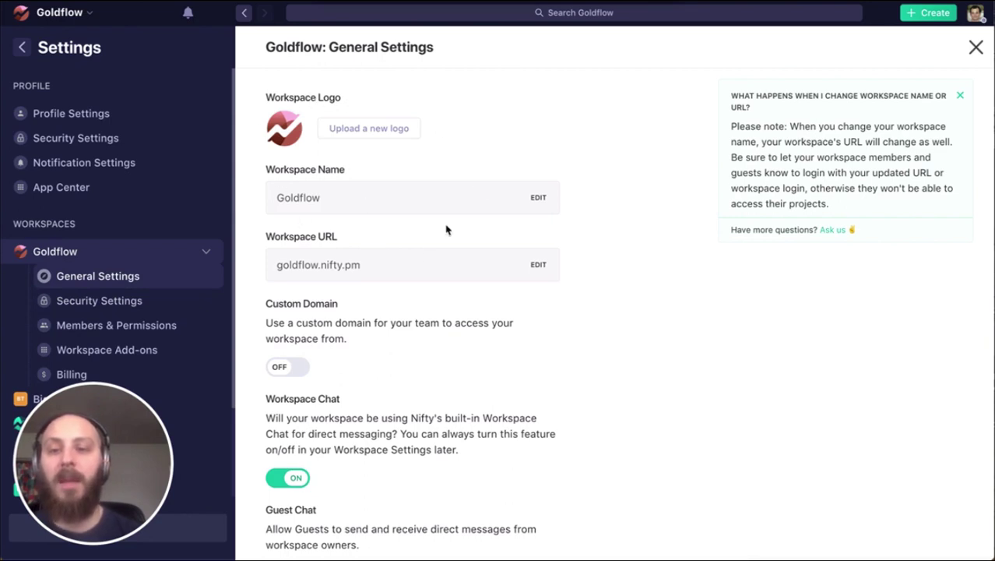
pyautogui.scroll(-3, 511, 327)
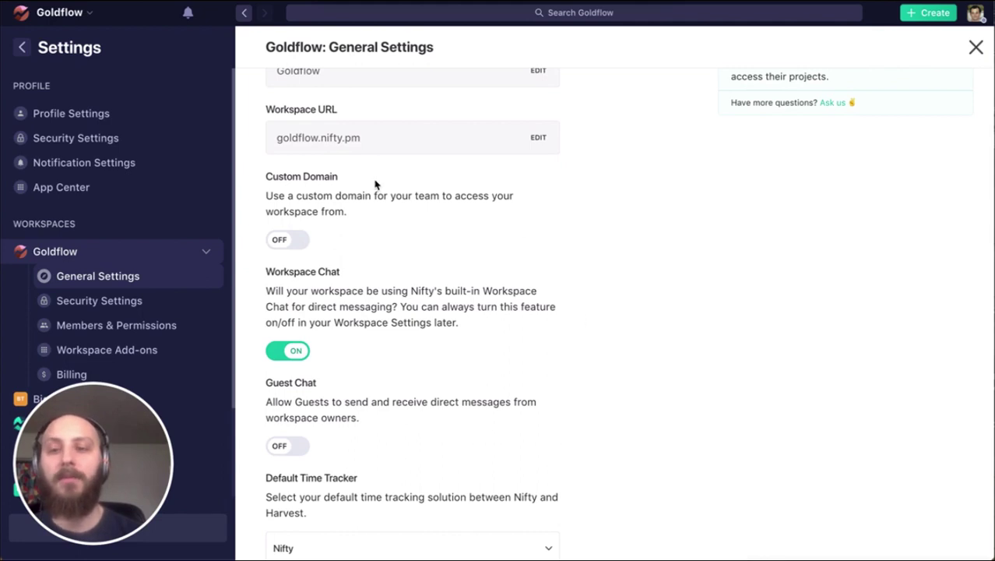
pyautogui.click(974, 47)
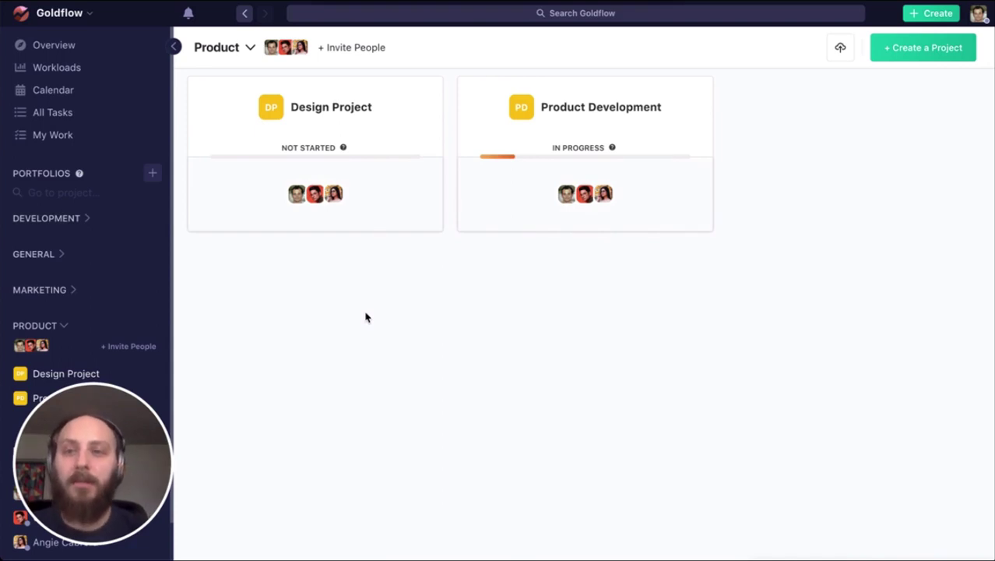
# Step: Check the workspace's import options and the Import from CSV choice for a new project in the Product portfolio
pyautogui.click(87, 12)
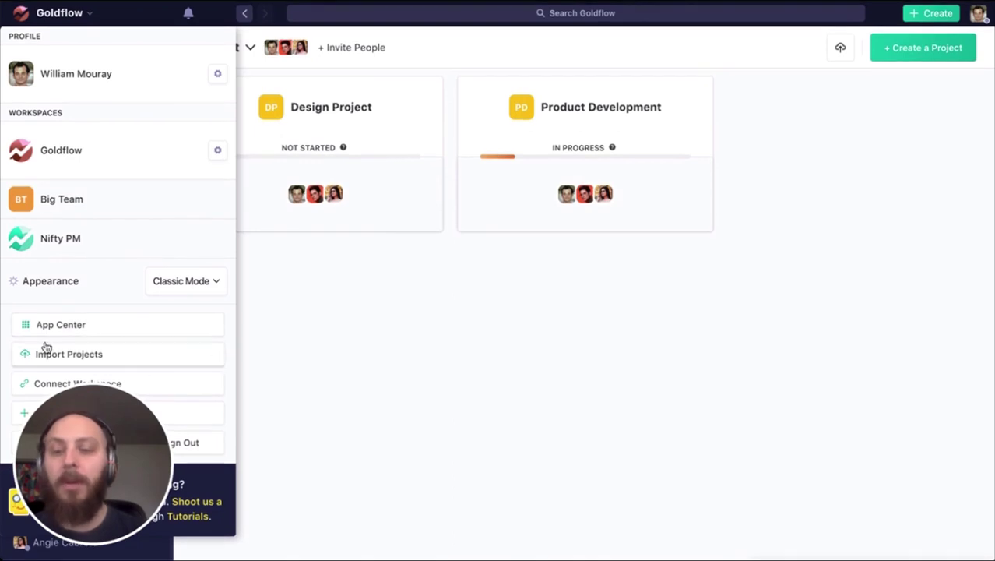
pyautogui.click(297, 337)
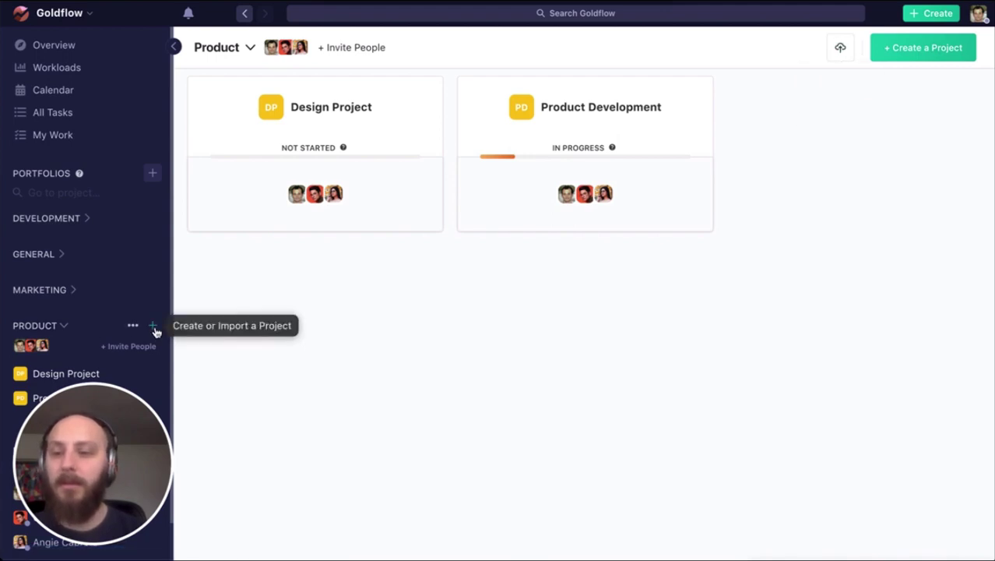
pyautogui.click(153, 326)
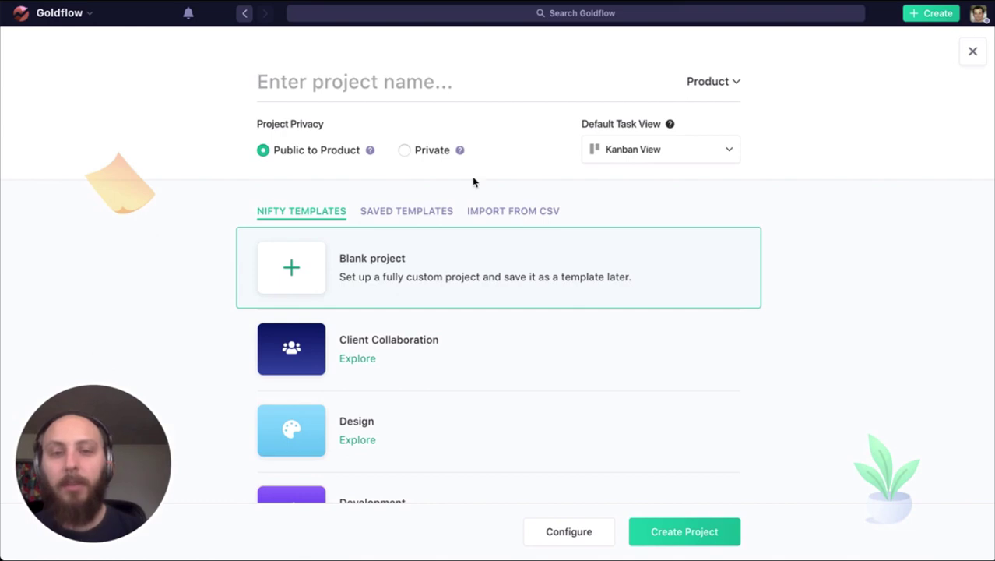
pyautogui.click(520, 218)
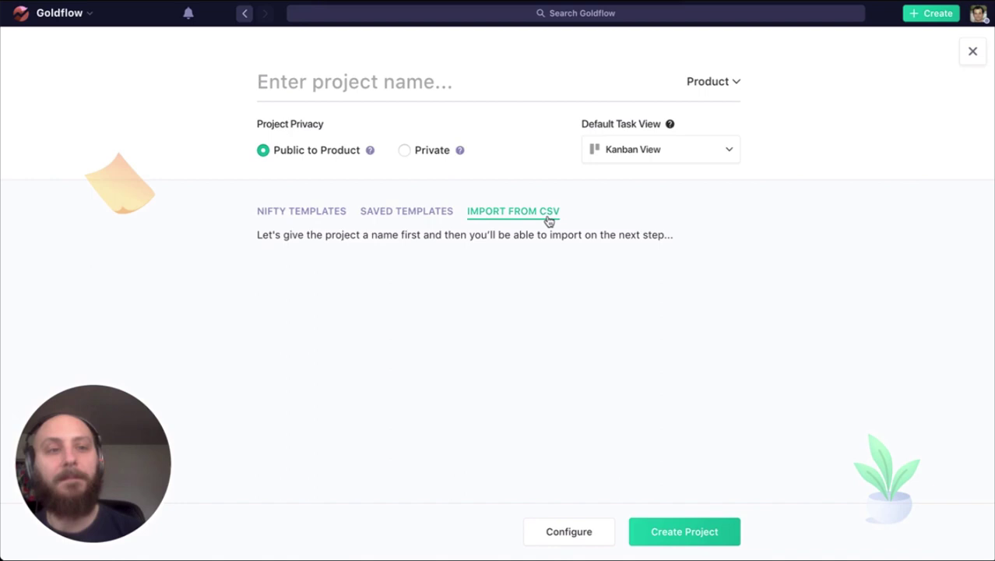
pyautogui.click(973, 51)
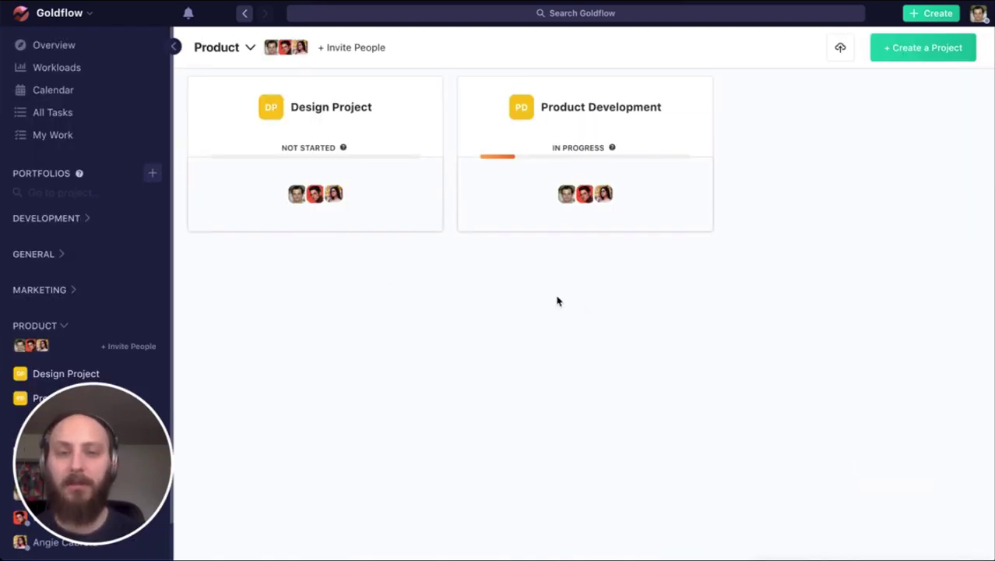
# Step: Open the Product Development project's dashboard
pyautogui.click(533, 146)
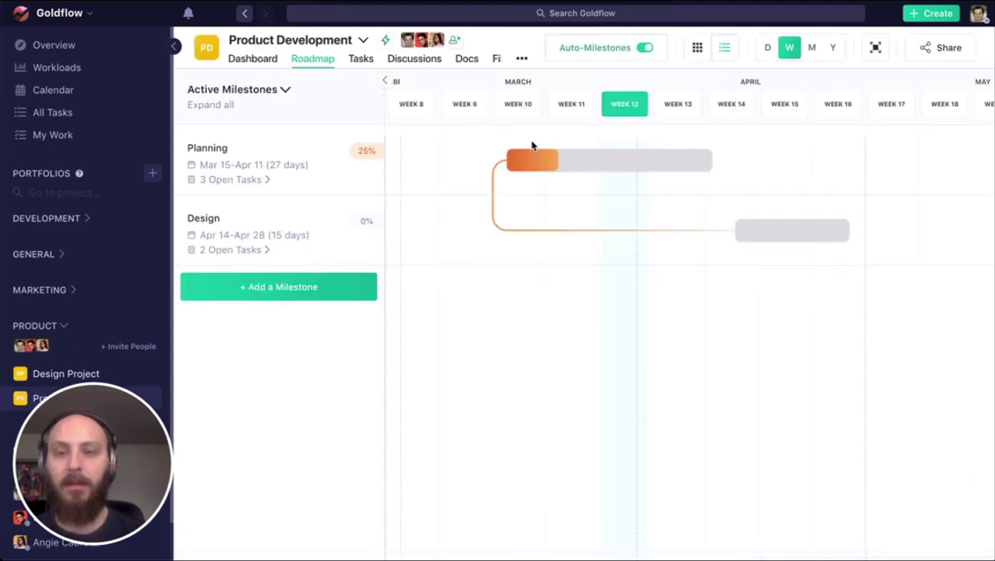
pyautogui.click(252, 60)
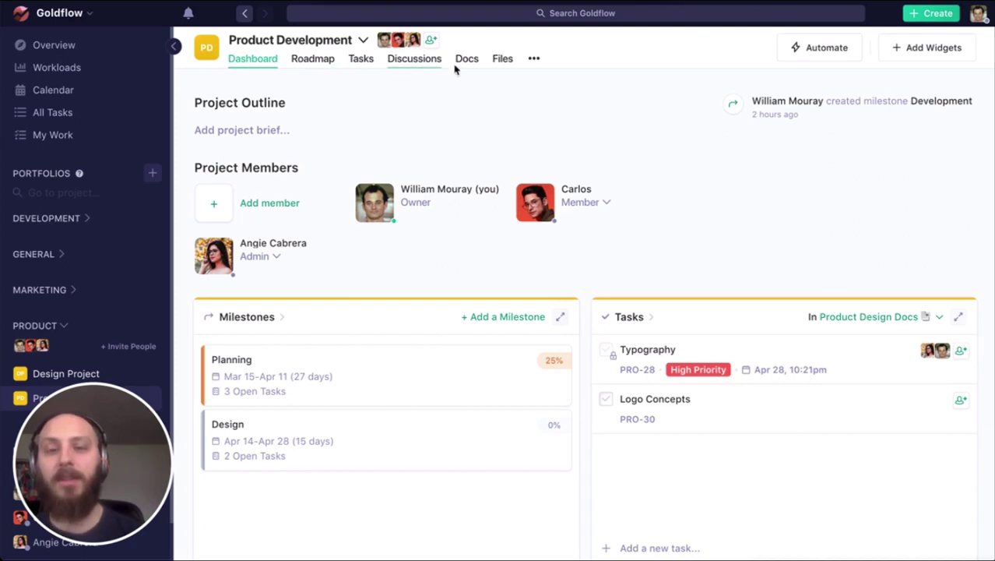
# Step: Disable the Files, Docs and Discussions modules of the Product Development project and enable all three again
pyautogui.click(533, 59)
pyautogui.click(635, 219)
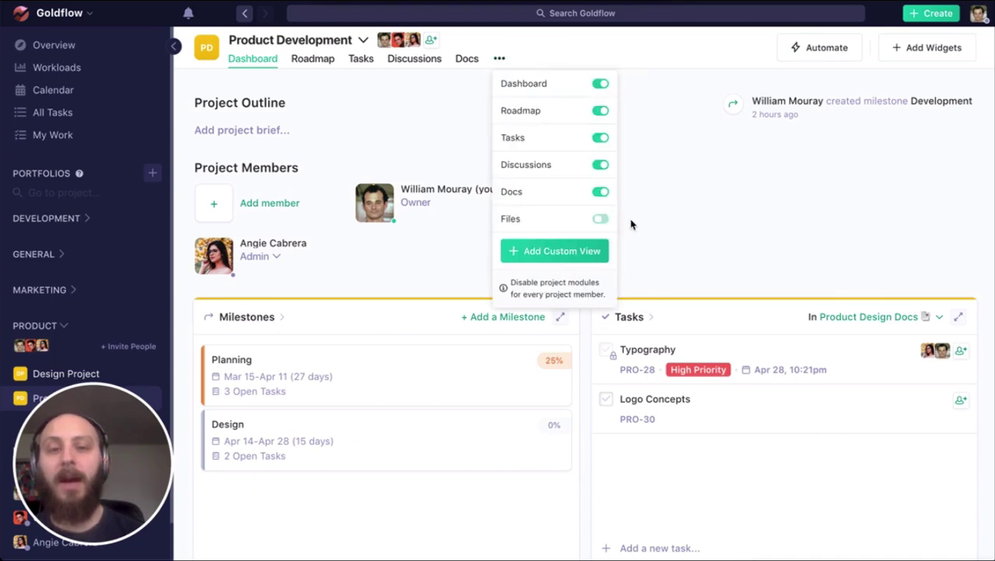
pyautogui.click(602, 191)
pyautogui.click(565, 169)
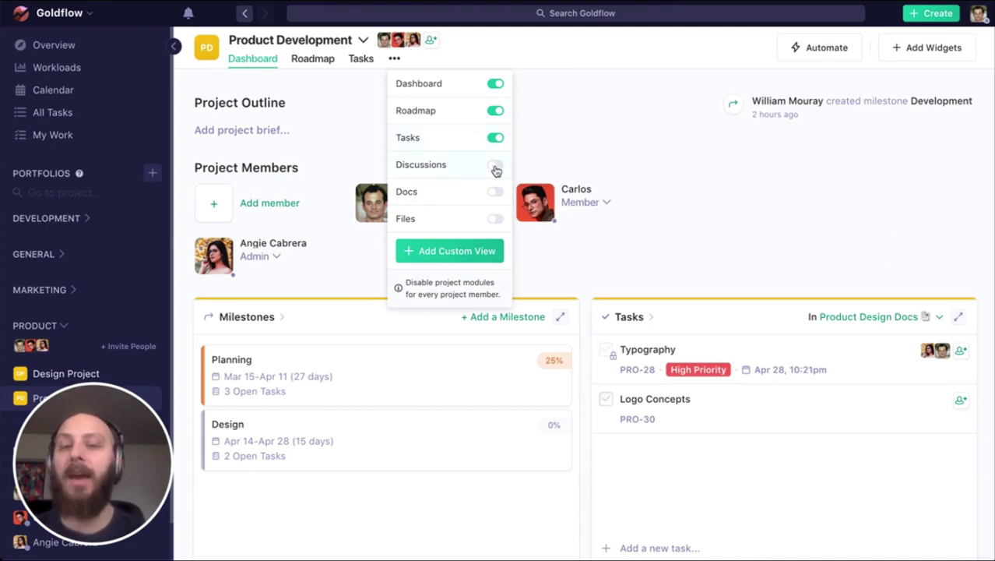
pyautogui.click(496, 165)
pyautogui.click(564, 195)
pyautogui.click(601, 218)
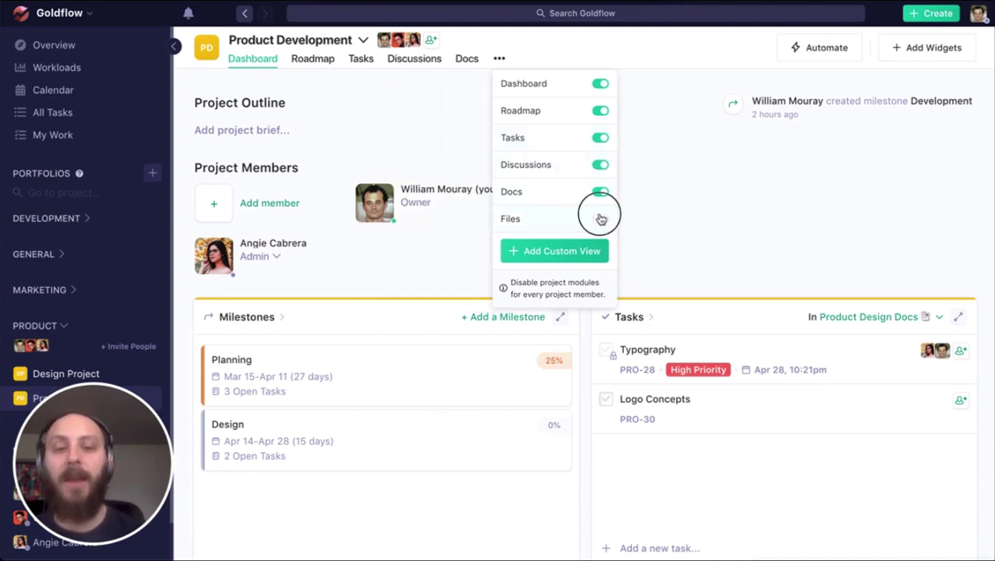
# Step: Look over the featured apps available as custom views for the project and close the gallery
pyautogui.click(616, 255)
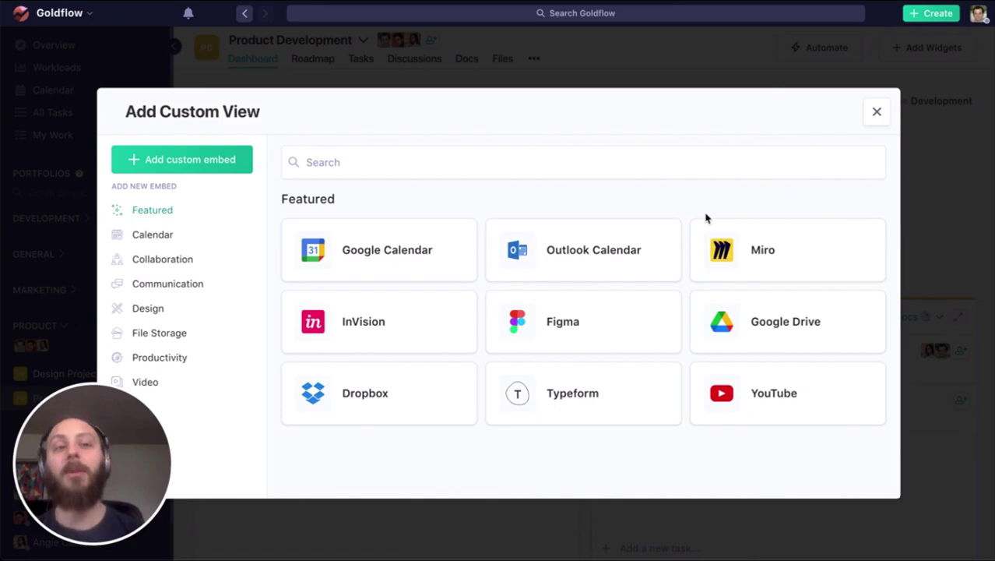
pyautogui.click(878, 112)
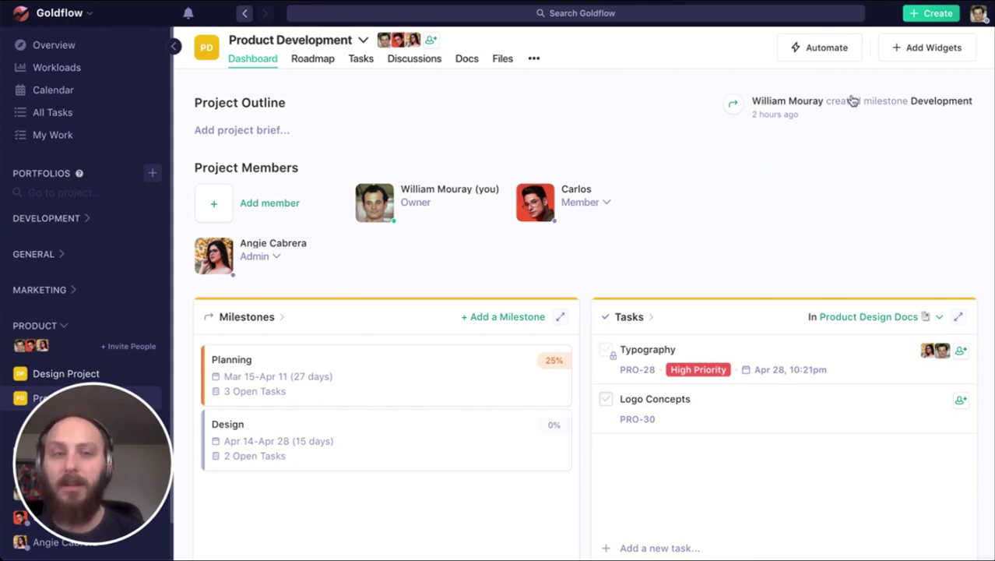
# Step: Hide the Members, Activity and Milestones widgets on the Product Development dashboard
pyautogui.click(916, 51)
pyautogui.click(958, 80)
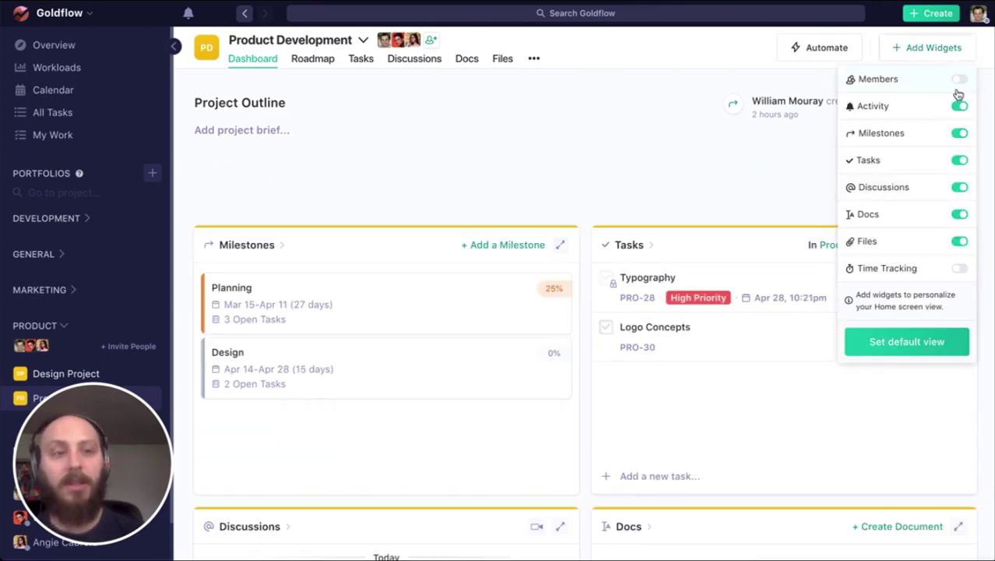
pyautogui.click(959, 106)
pyautogui.click(960, 134)
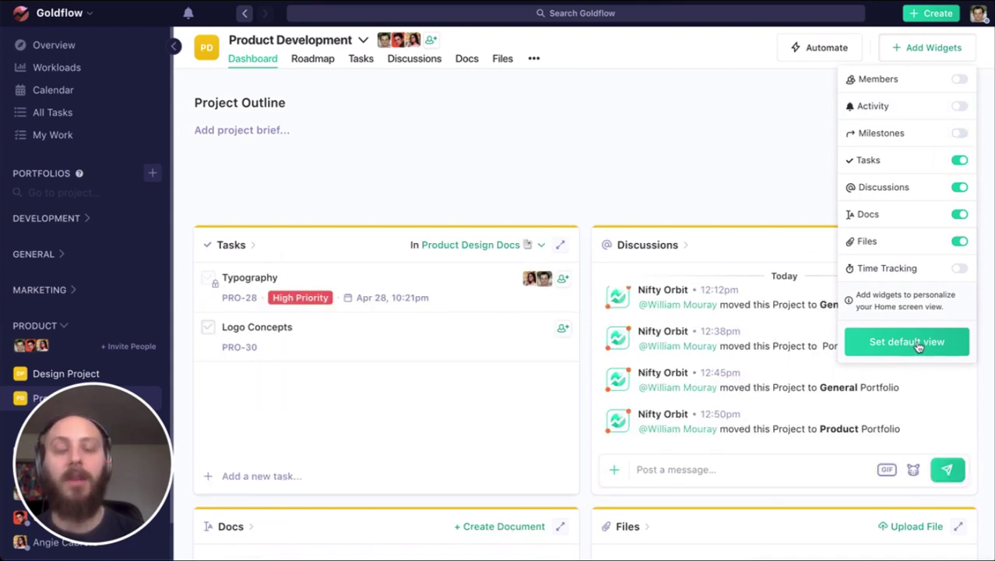
# Step: Show the Milestones, Activity and Members widgets on the Product Development dashboard again
pyautogui.click(959, 133)
pyautogui.click(959, 106)
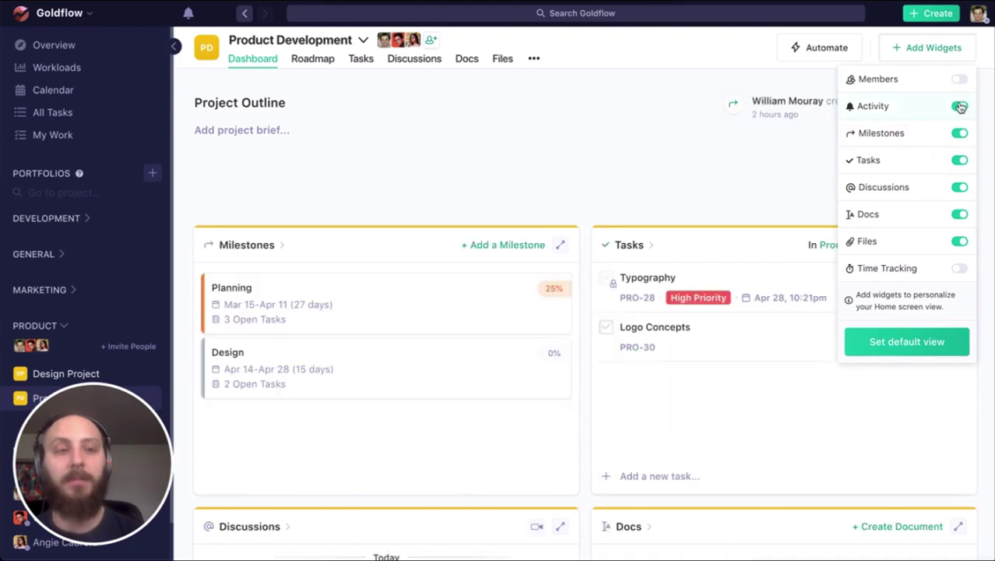
pyautogui.click(960, 78)
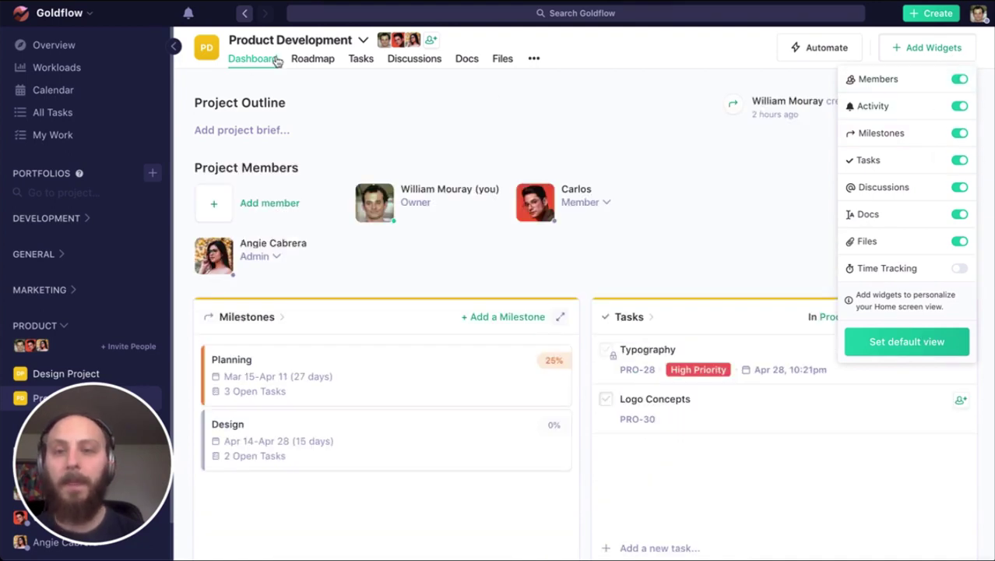
# Step: Mark the Product Validation Research and MacOS App tasks complete in the roadmap's Planning milestone, with the sidebar collapsed, and close the milestone
pyautogui.click(312, 59)
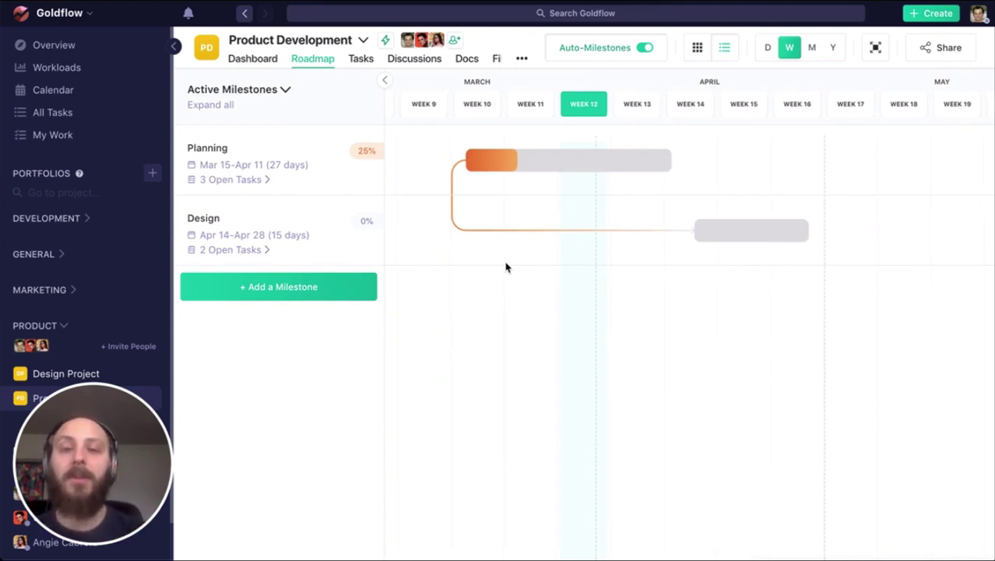
pyautogui.click(622, 168)
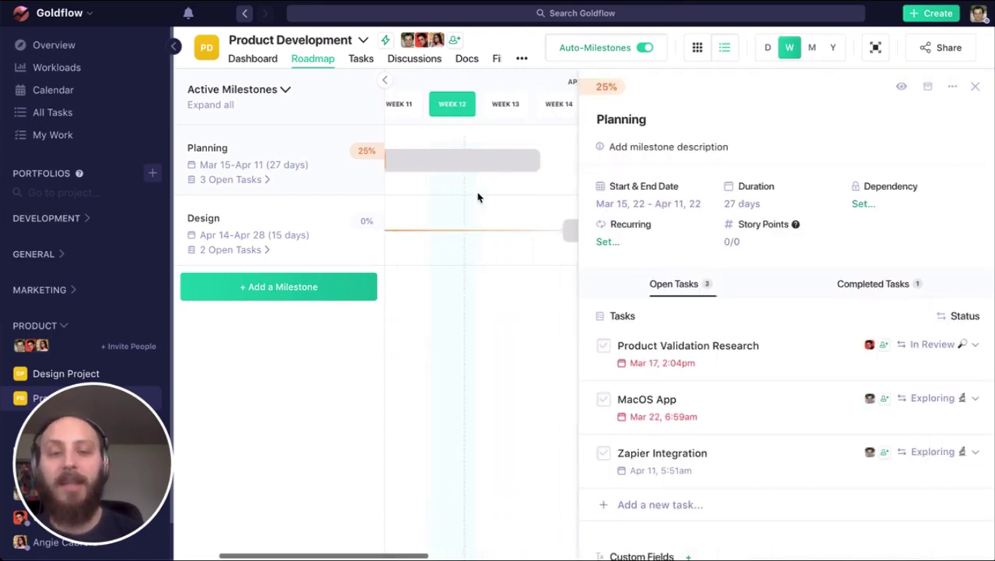
pyautogui.click(174, 46)
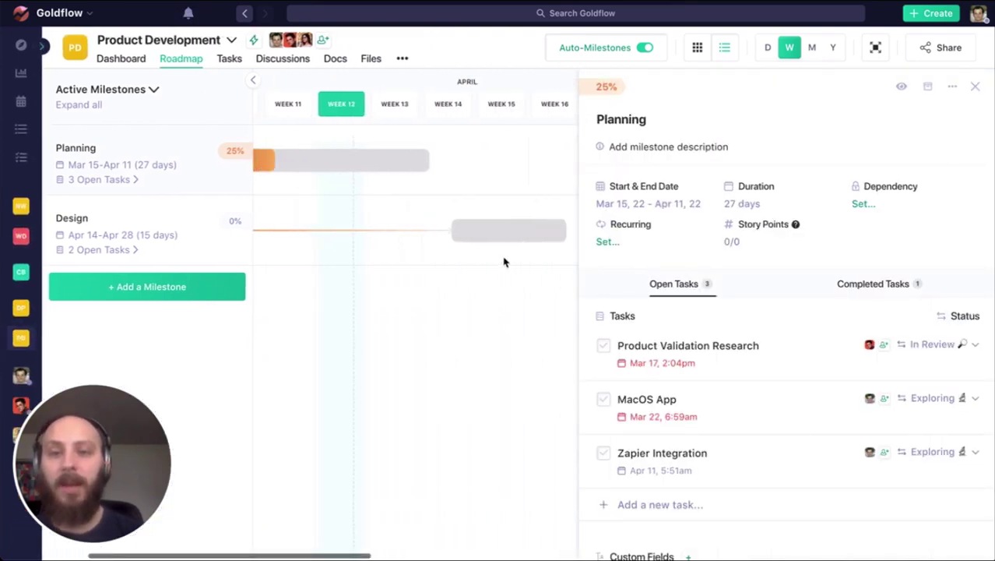
pyautogui.click(603, 345)
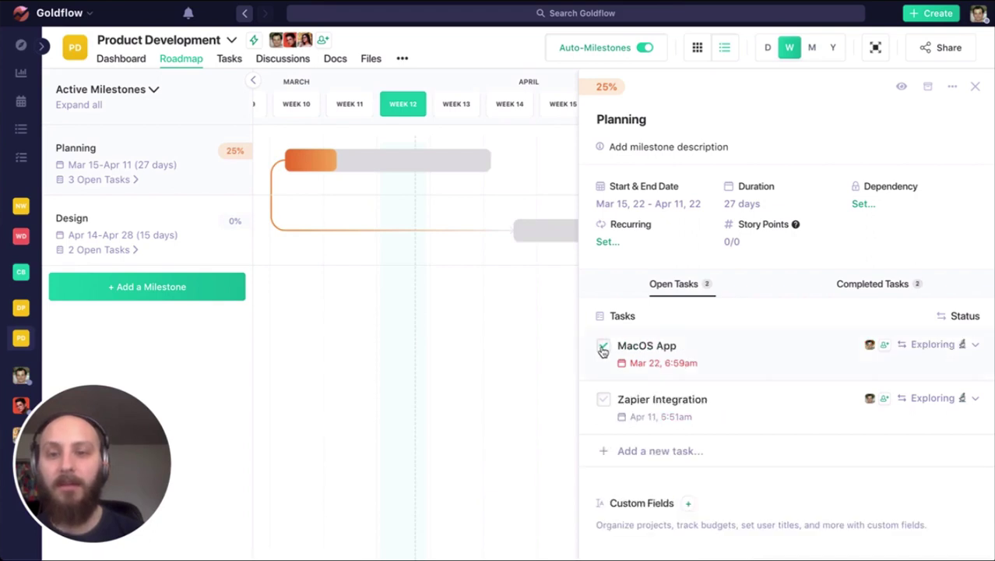
pyautogui.click(603, 348)
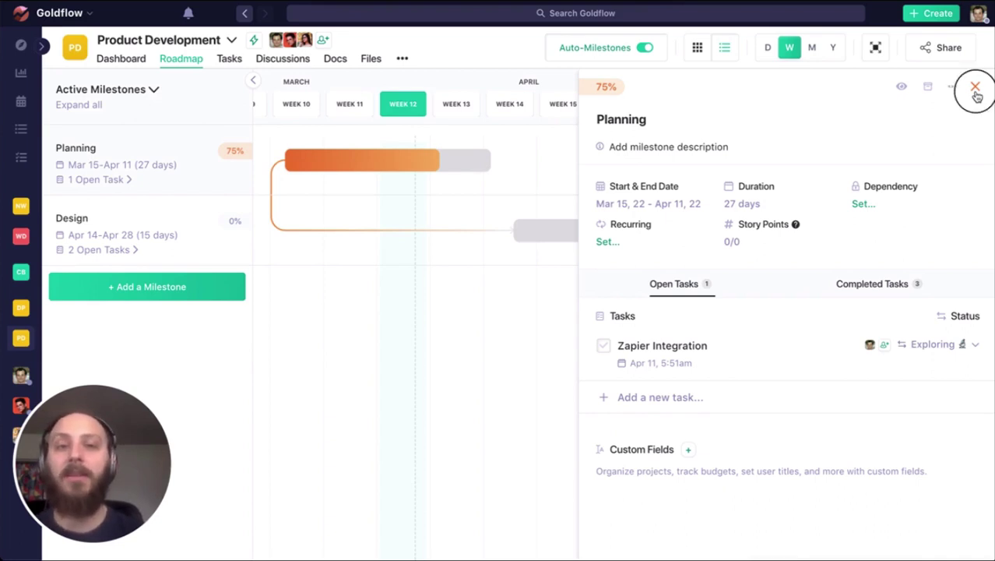
pyautogui.click(974, 88)
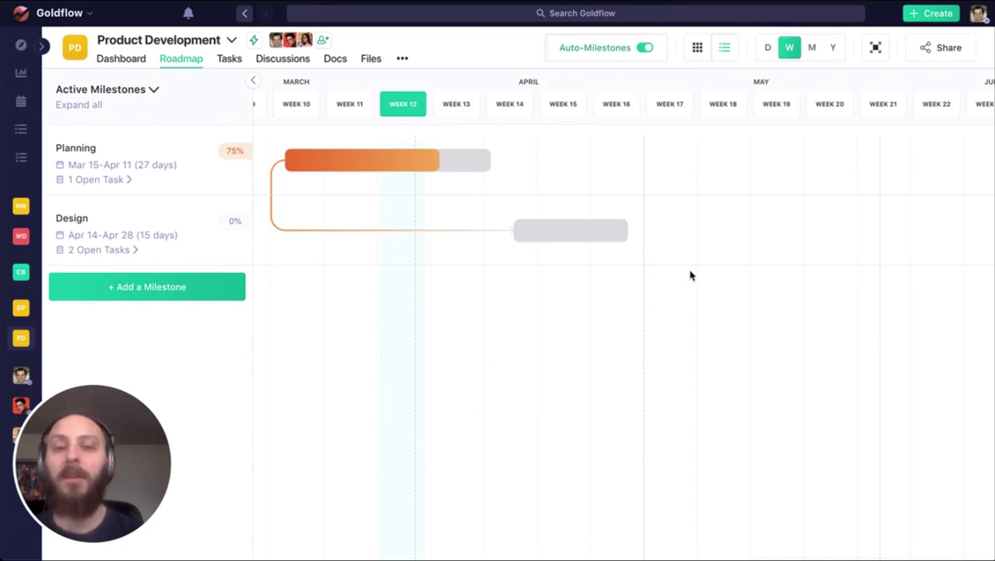
# Step: Look over the export and sharing options for the roadmap and dismiss them
pyautogui.hscroll(-2, 694, 268)
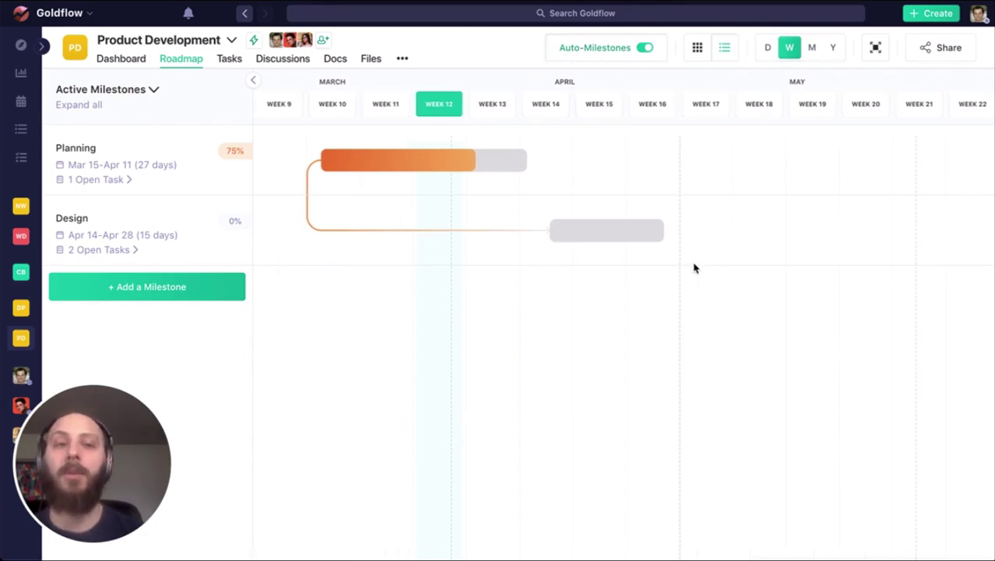
pyautogui.click(957, 51)
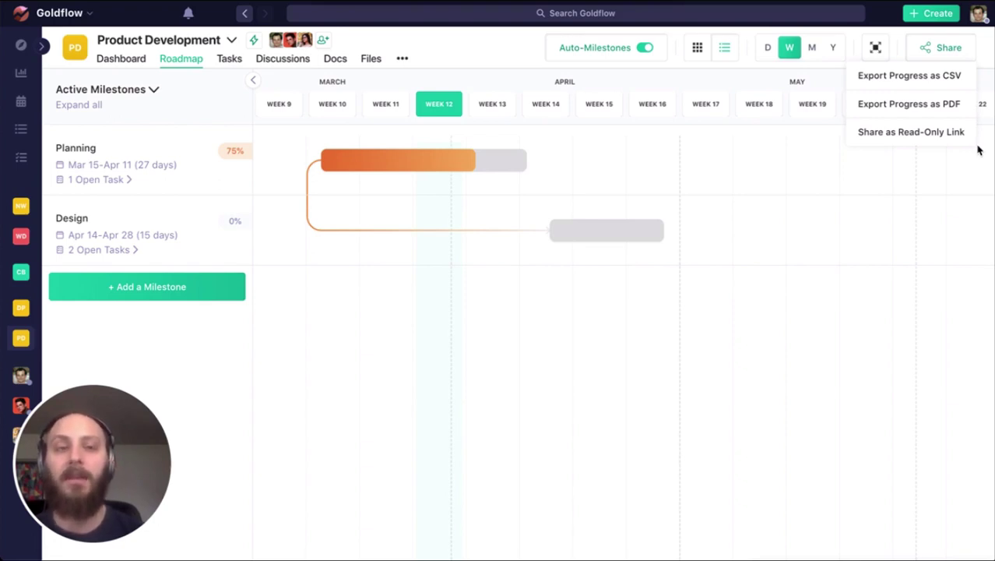
pyautogui.click(810, 165)
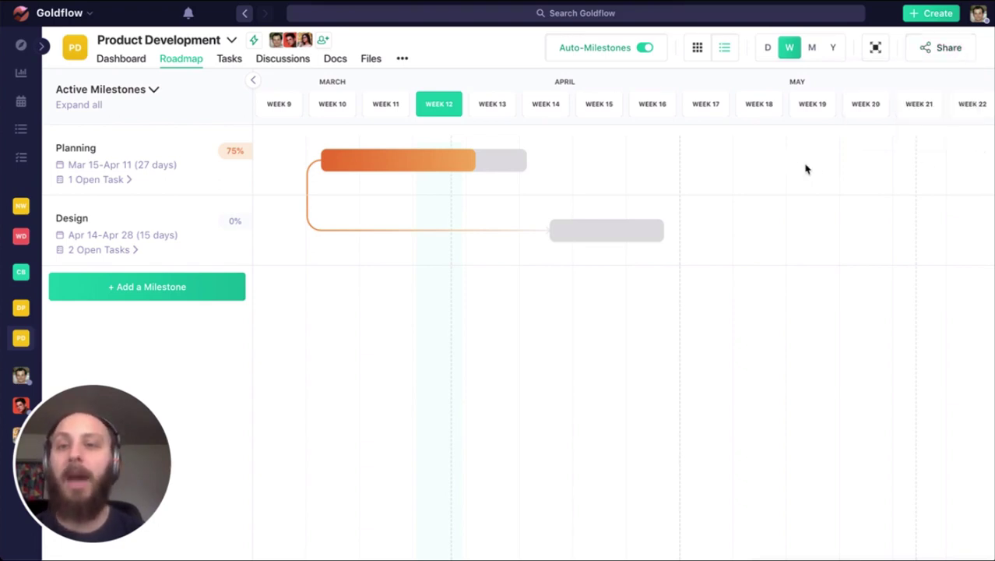
# Step: View the project's Kanban task board through to the Completed column and return to the roadmap
pyautogui.click(229, 58)
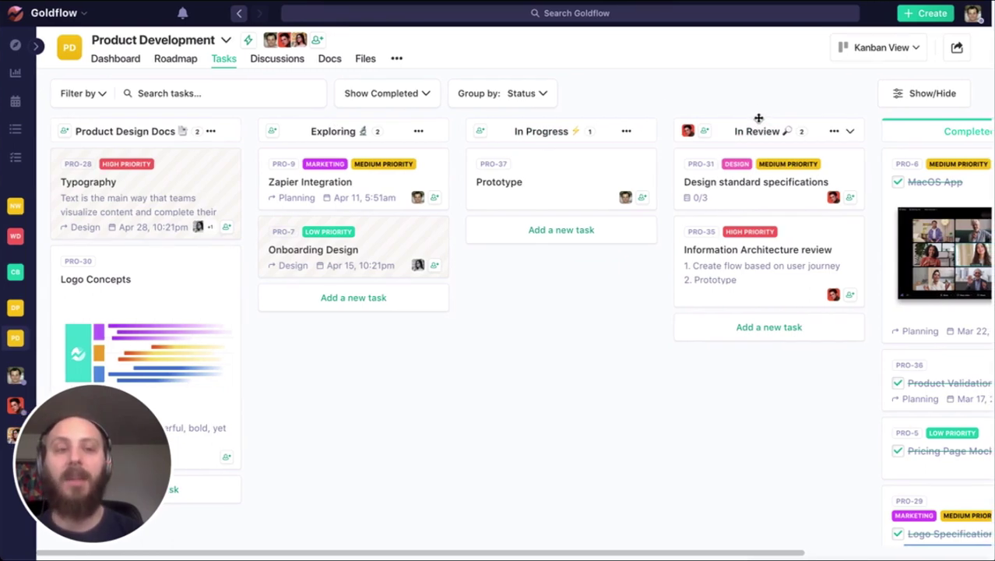
pyautogui.hscroll(3, 825, 187)
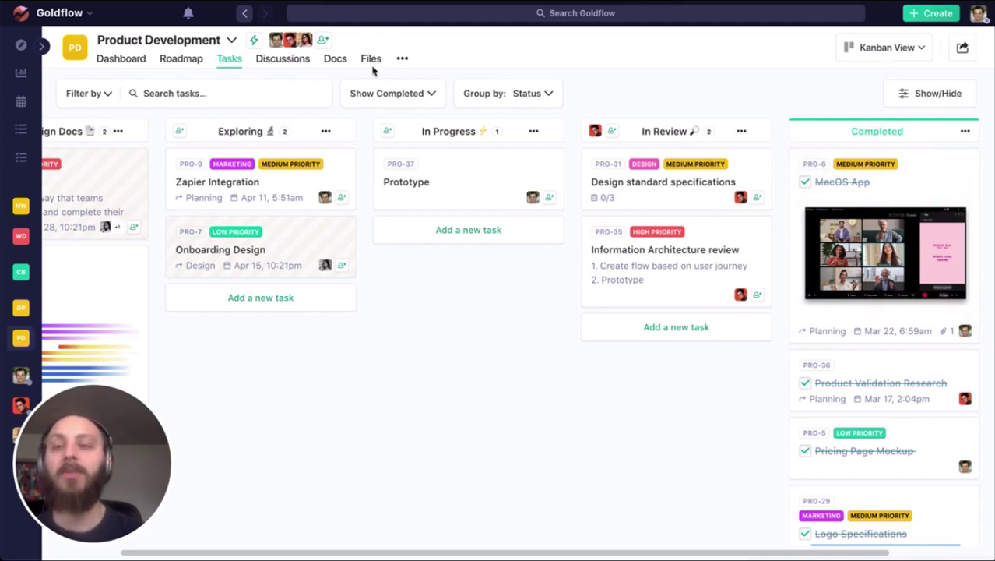
pyautogui.click(182, 58)
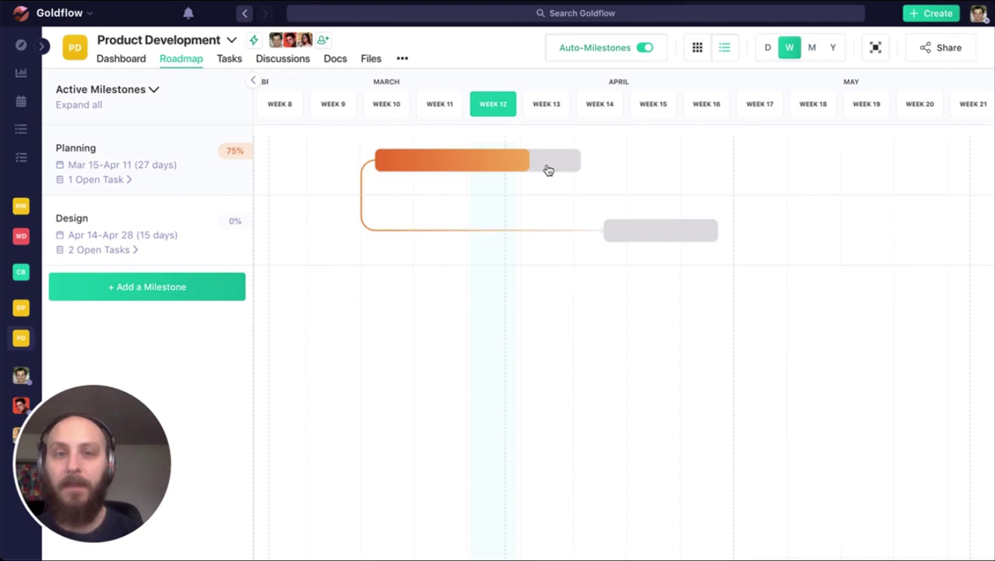
# Step: Look through the project's Discussions, Docs and Files and return to its dashboard
pyautogui.click(287, 61)
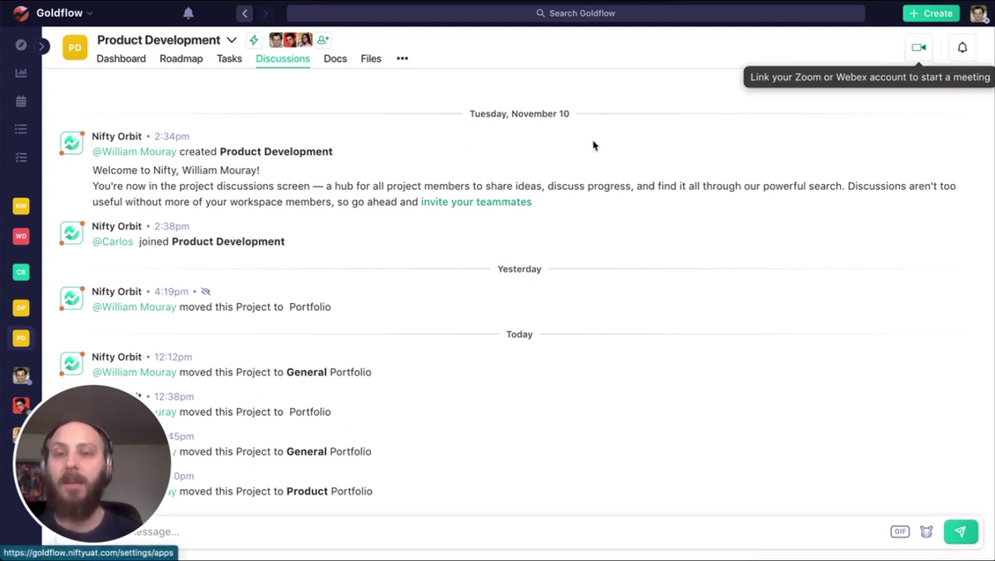
pyautogui.click(333, 61)
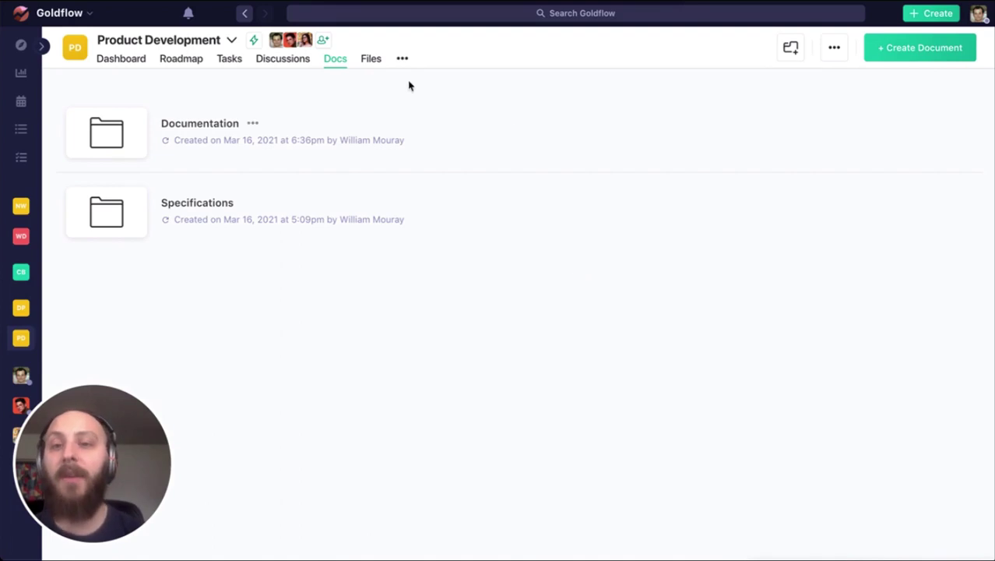
pyautogui.click(370, 61)
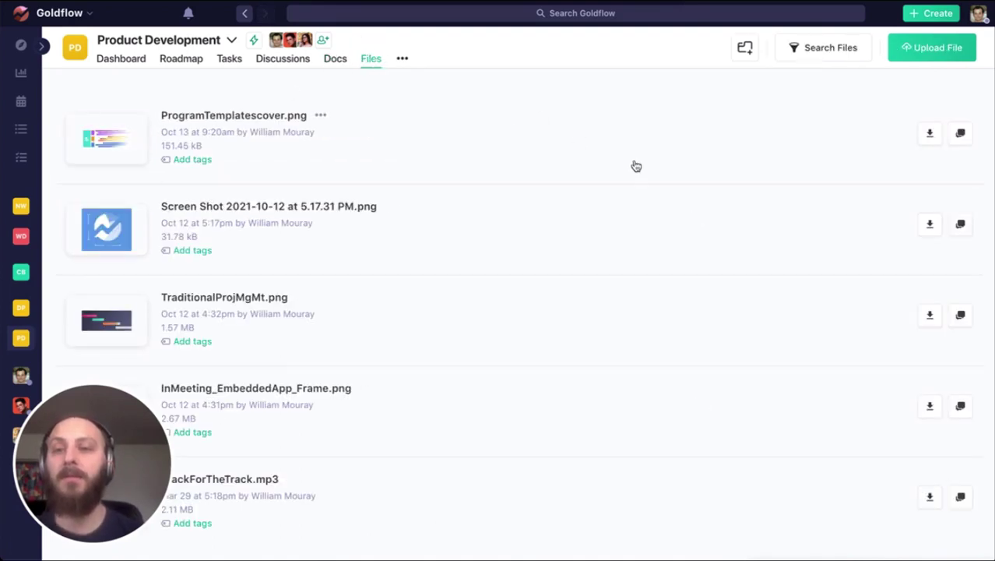
pyautogui.click(125, 58)
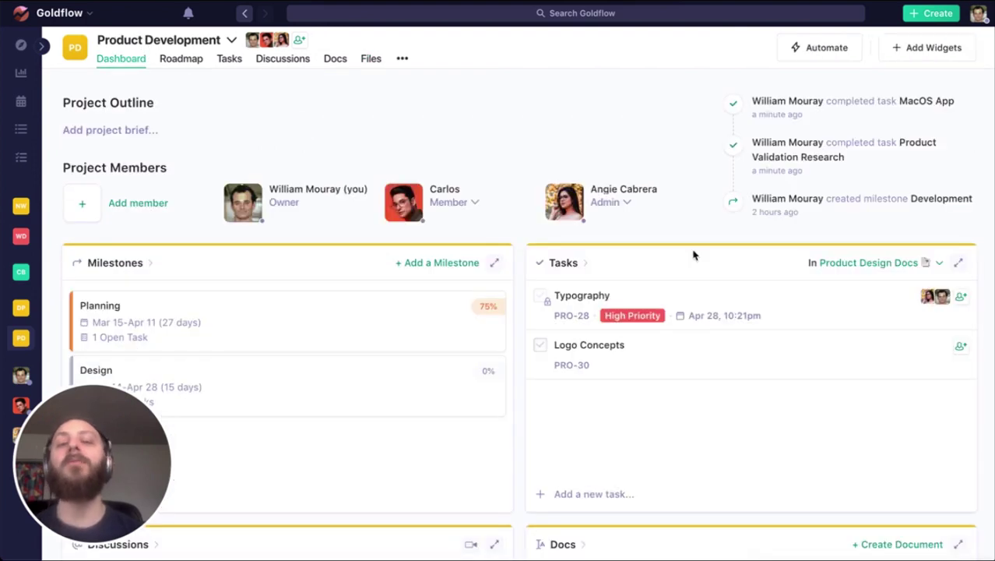